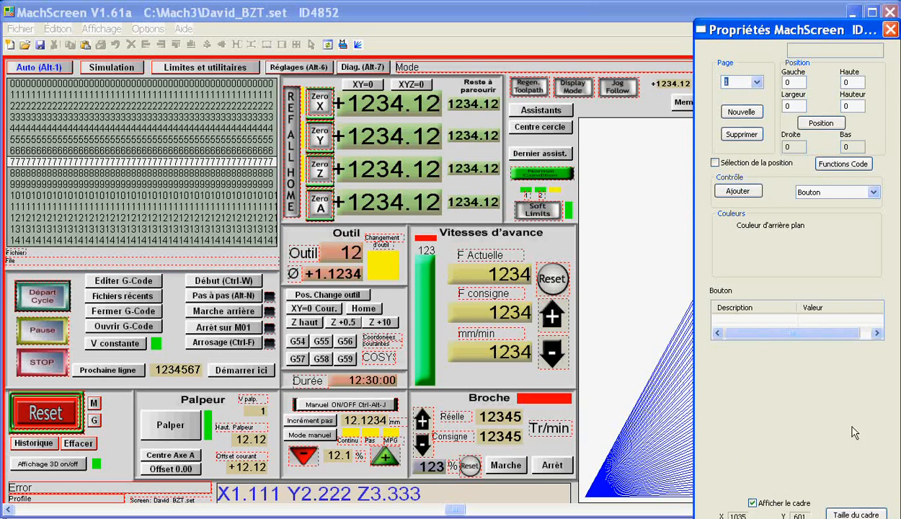
# Add a Bouton control to page 1 and place it just above the Arrêt button in the Broche section.
pyautogui.click(873, 192)
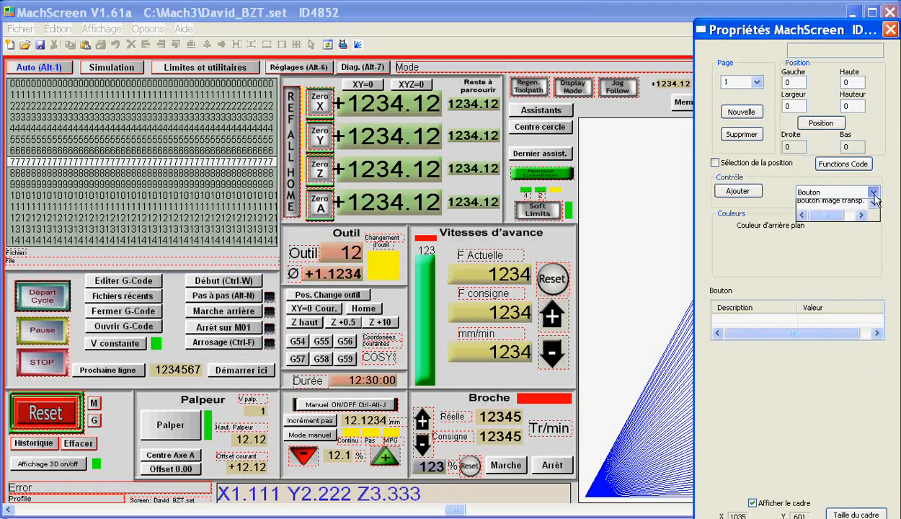
pyautogui.click(824, 213)
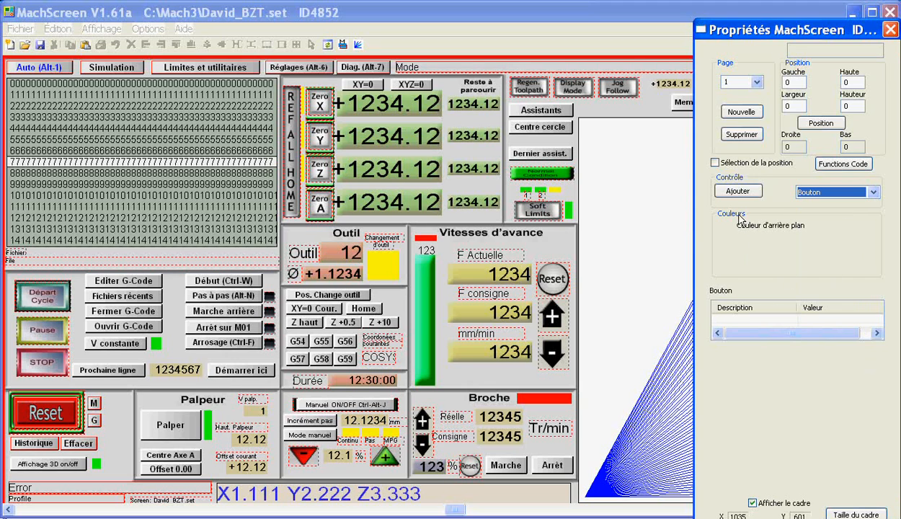
pyautogui.click(738, 192)
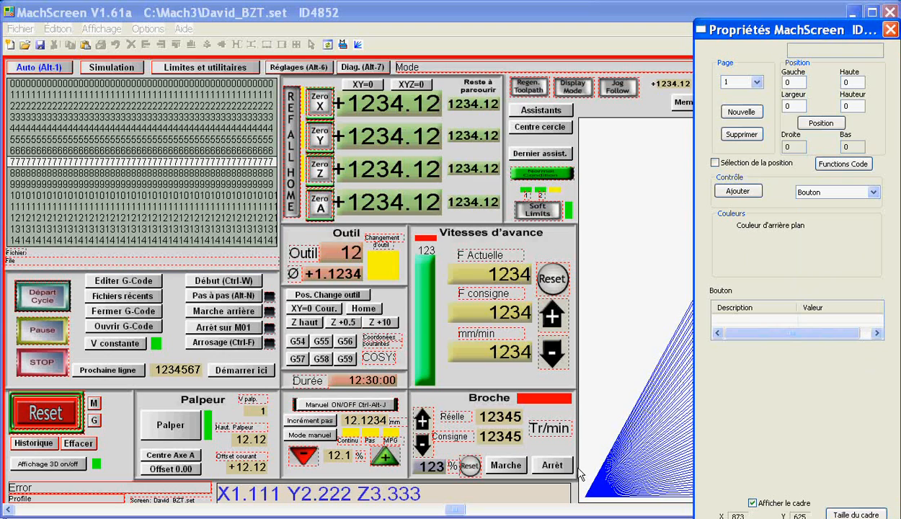
pyautogui.click(541, 449)
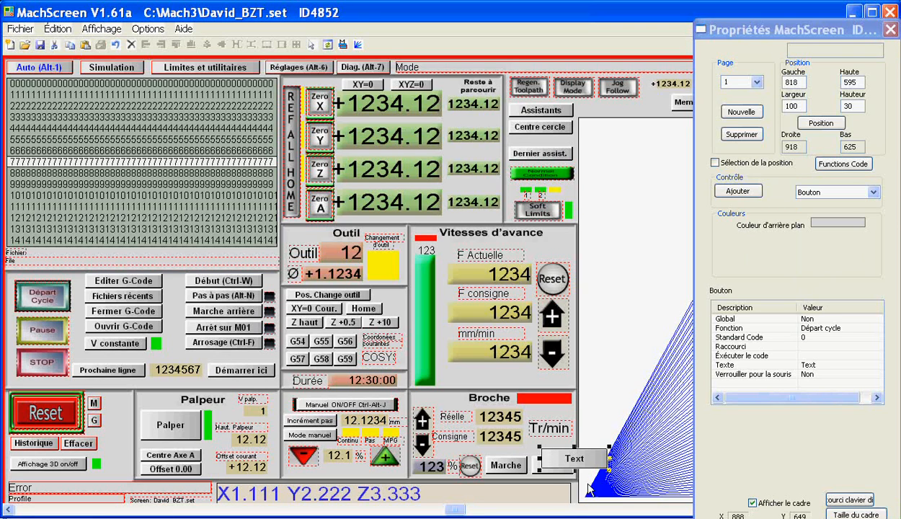
pyautogui.moveTo(575, 462); pyautogui.dragTo(559, 445)
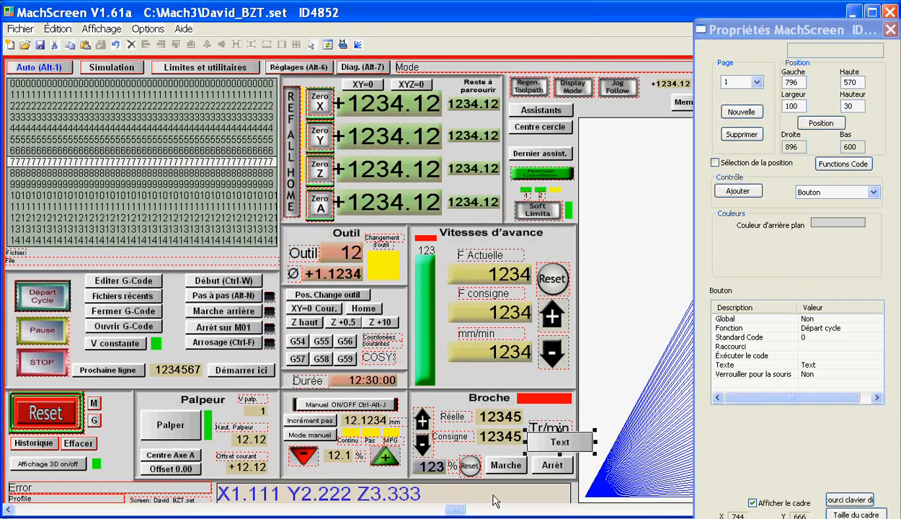
pyautogui.click(576, 496)
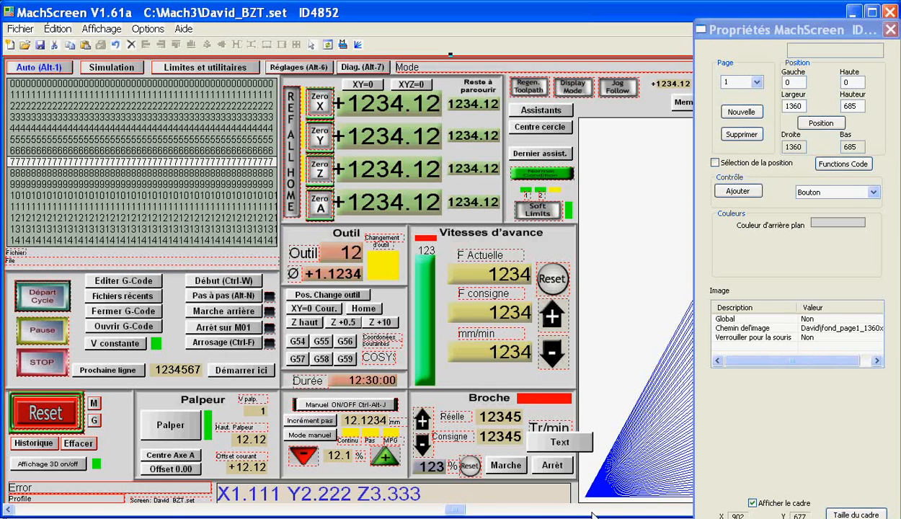
# Set the new button's text to "M/A broche".
pyautogui.click(560, 443)
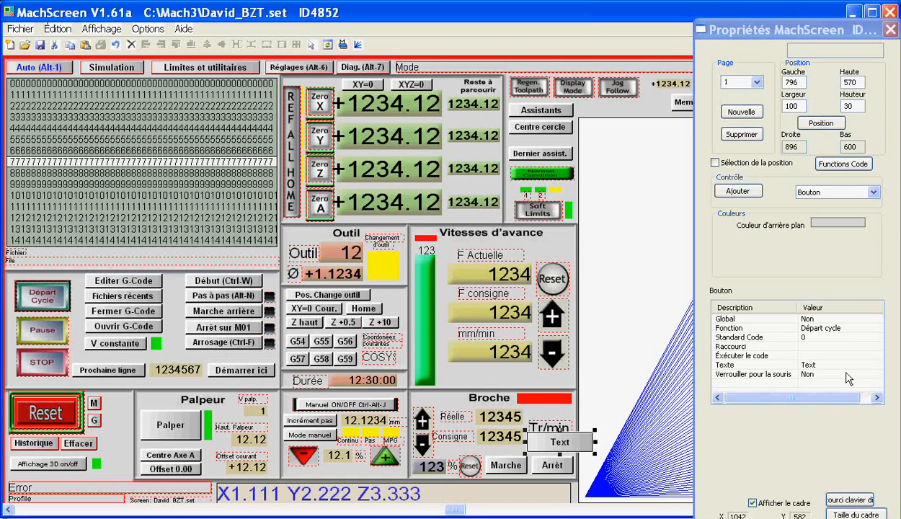
pyautogui.click(818, 367)
pyautogui.click(817, 366)
pyautogui.write('M/A broche')
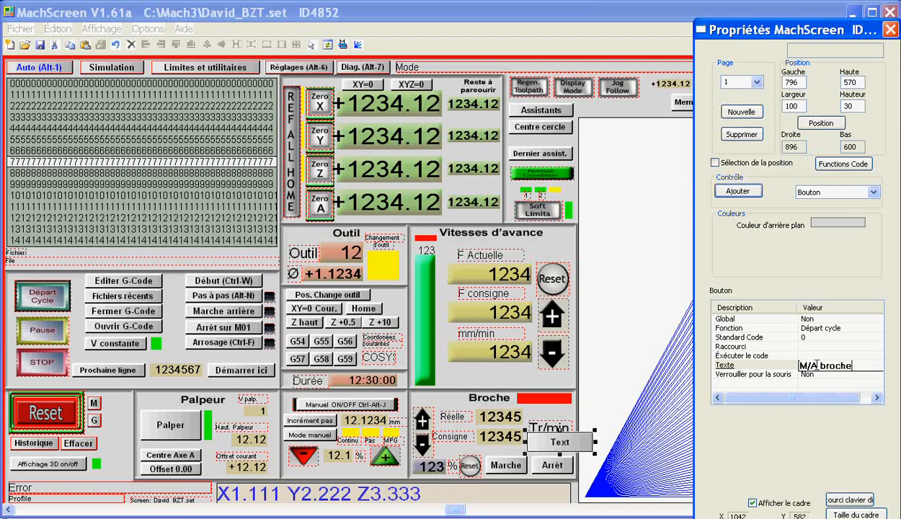
pyautogui.press('Return')
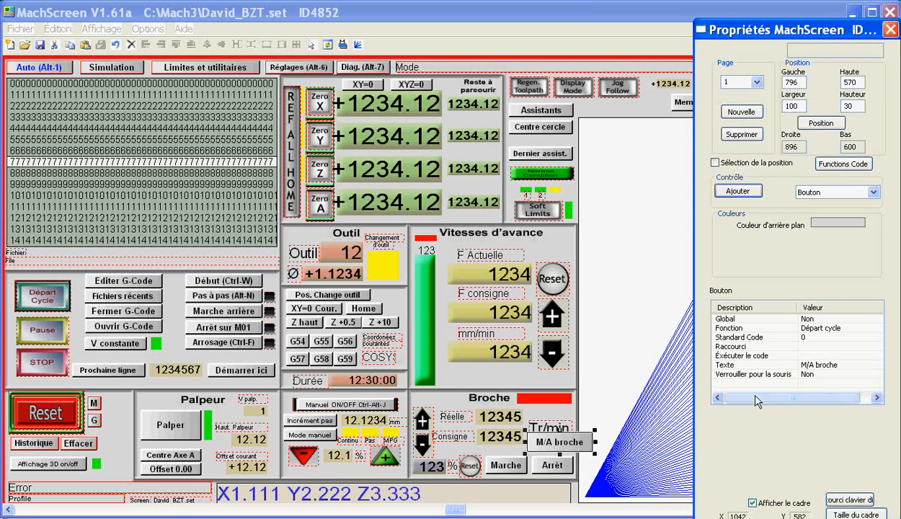
pyautogui.click(854, 329)
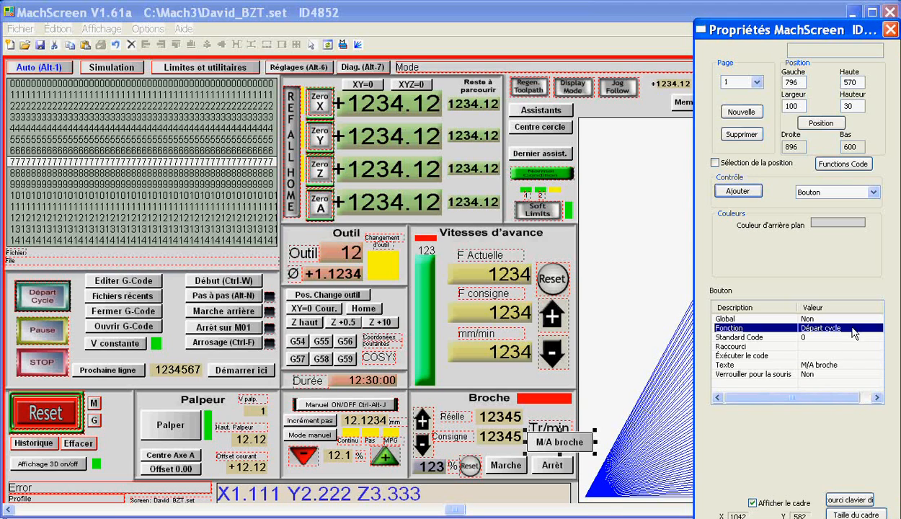
pyautogui.click(824, 328)
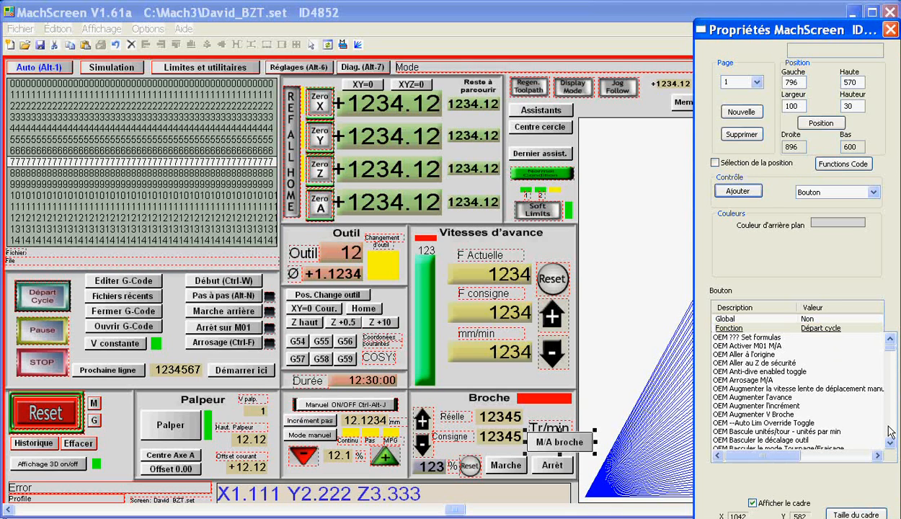
pyautogui.scroll(-4, 896, 433)
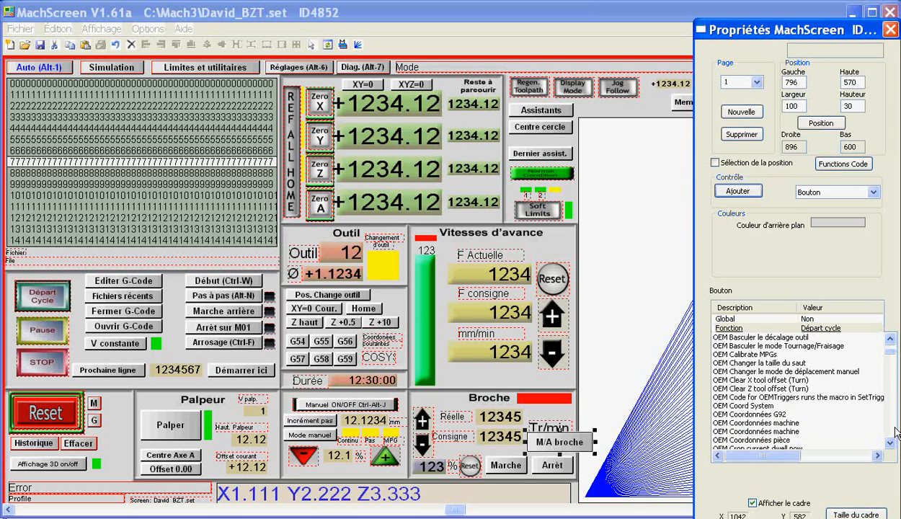
pyautogui.click(891, 339)
pyautogui.click(892, 340)
pyautogui.click(891, 340)
pyautogui.click(892, 339)
pyautogui.click(892, 339)
pyautogui.click(891, 339)
pyautogui.click(891, 339)
pyautogui.click(891, 339)
pyautogui.click(891, 340)
pyautogui.click(891, 339)
pyautogui.click(892, 340)
pyautogui.click(892, 340)
pyautogui.click(892, 340)
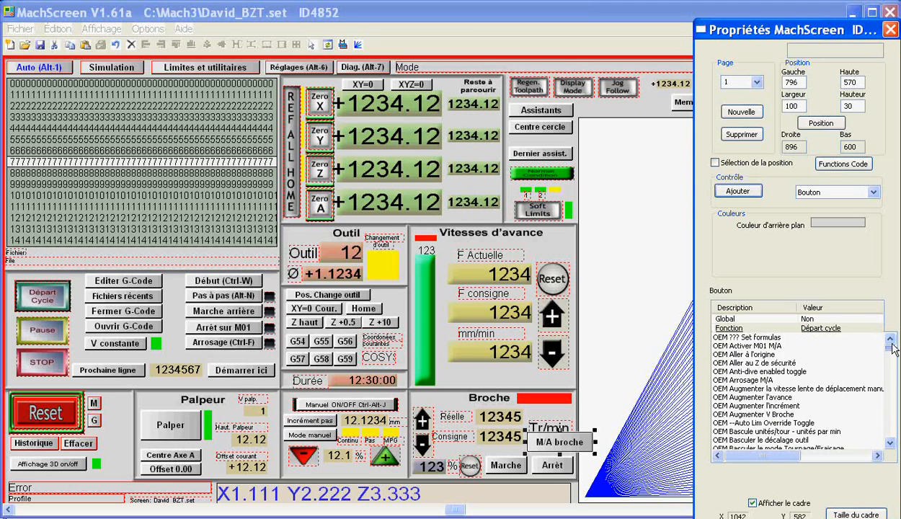
pyautogui.moveTo(893, 346); pyautogui.dragTo(892, 345)
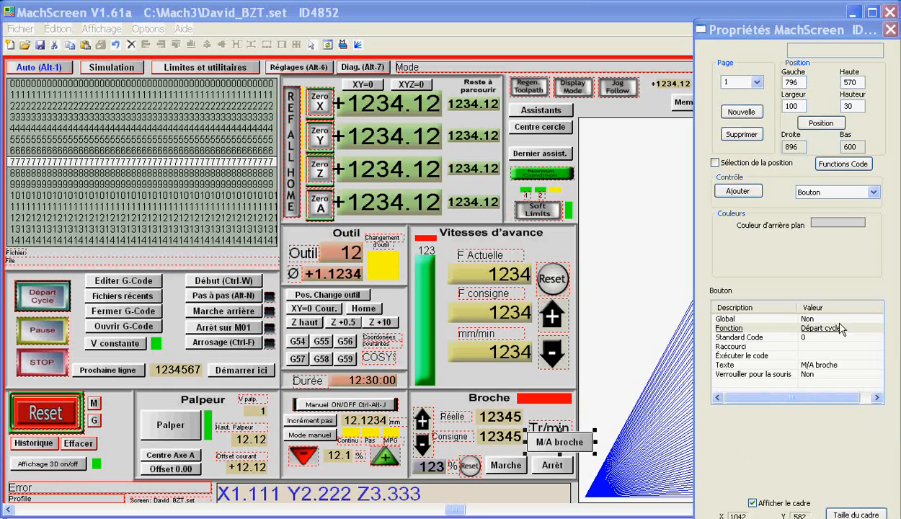
# Assign the OEM function "Démarrer la broche, RàZ la hauteur de CHT" to the M/A broche button and deselect it.
pyautogui.click(817, 325)
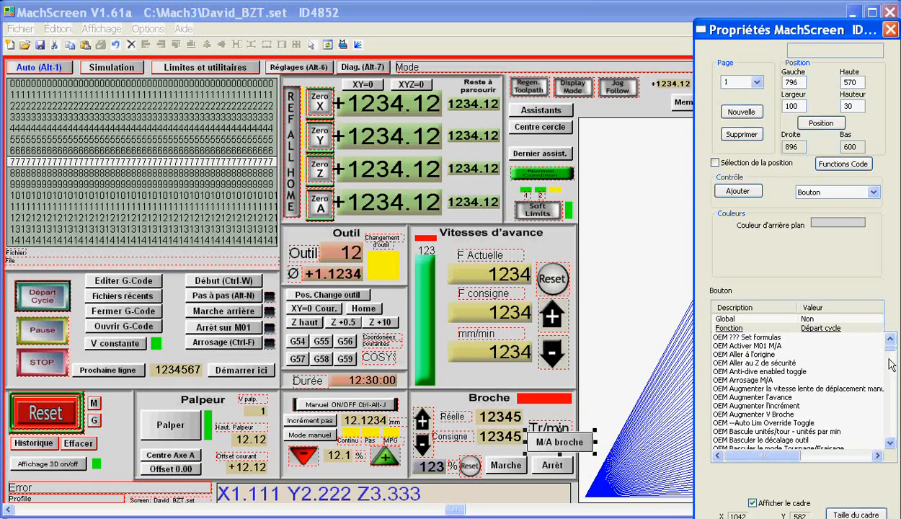
pyautogui.click(893, 424)
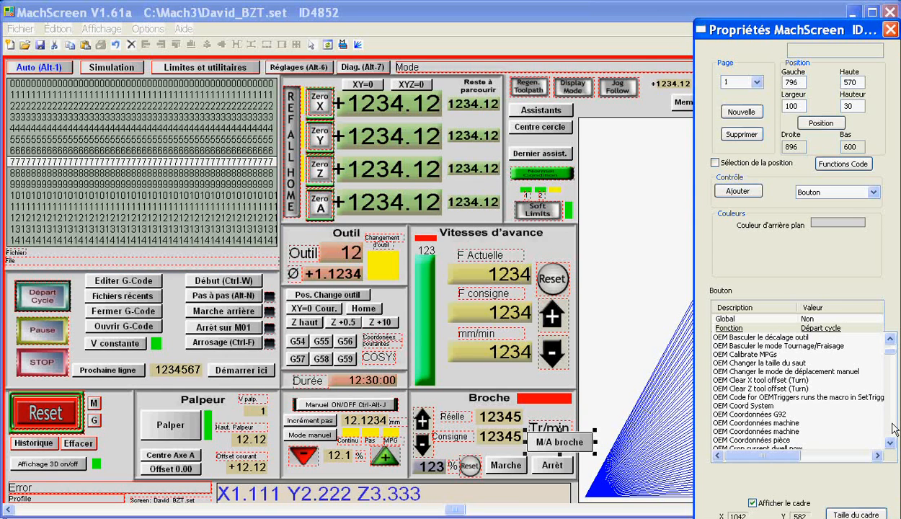
pyautogui.click(894, 429)
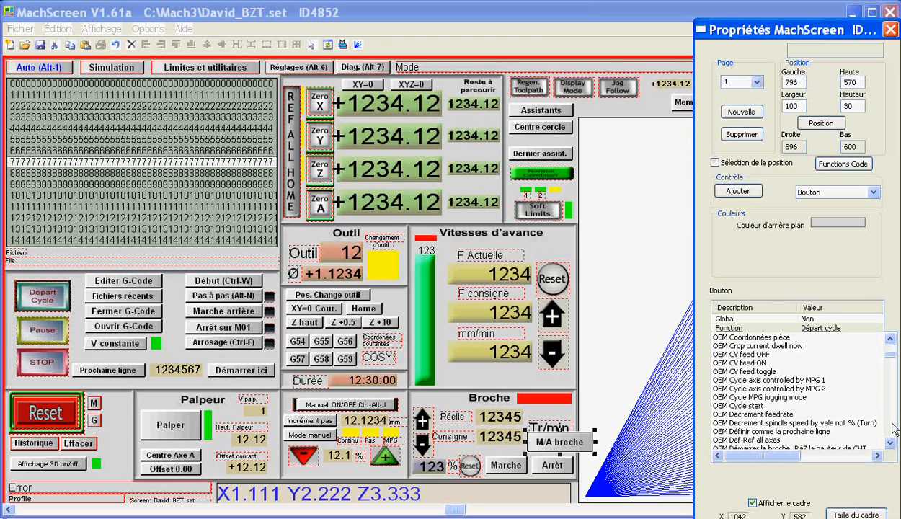
pyautogui.scroll(-1, 868, 438)
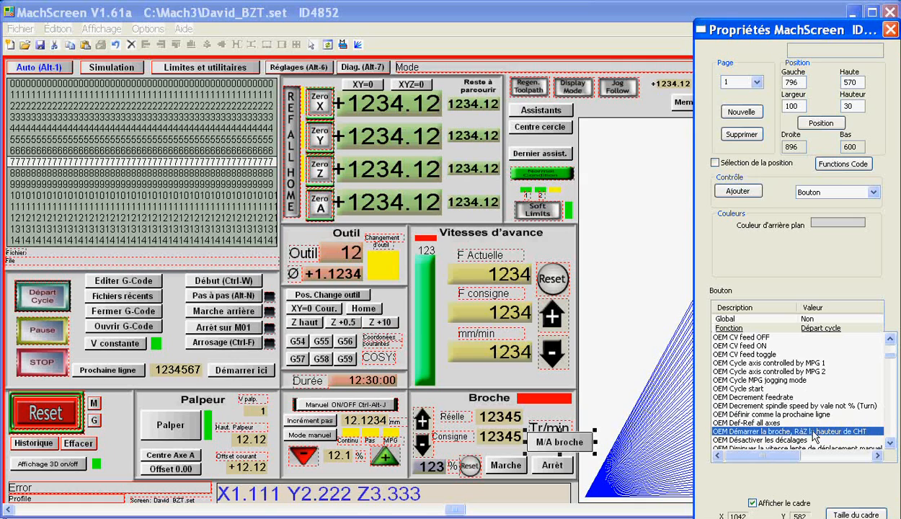
pyautogui.click(813, 432)
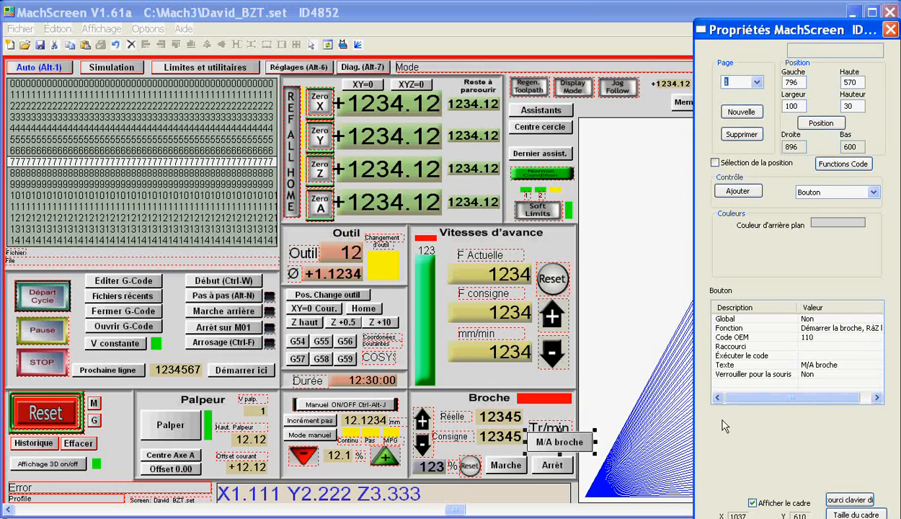
pyautogui.click(575, 499)
# Examine the list of keyboard shortcuts, sorted by shortcut name, for combinations already in use.
pyautogui.click(97, 30)
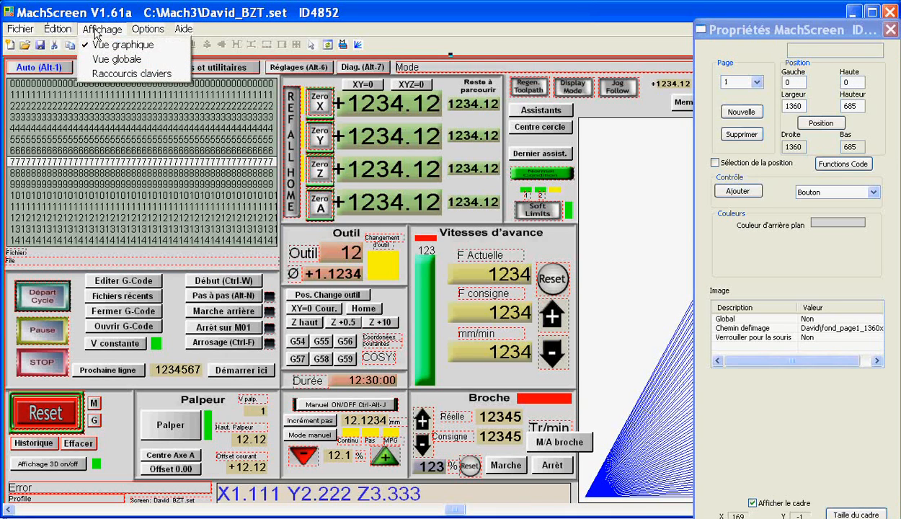
pyautogui.click(103, 74)
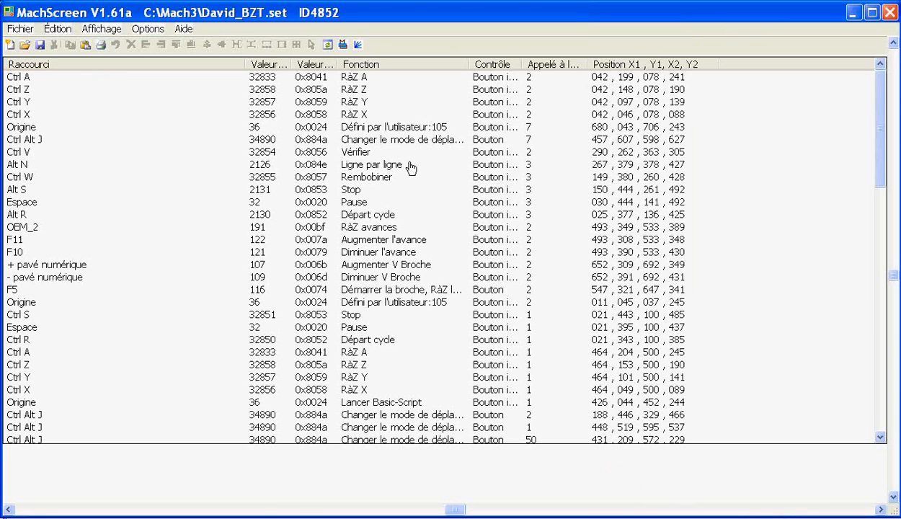
pyautogui.click(80, 67)
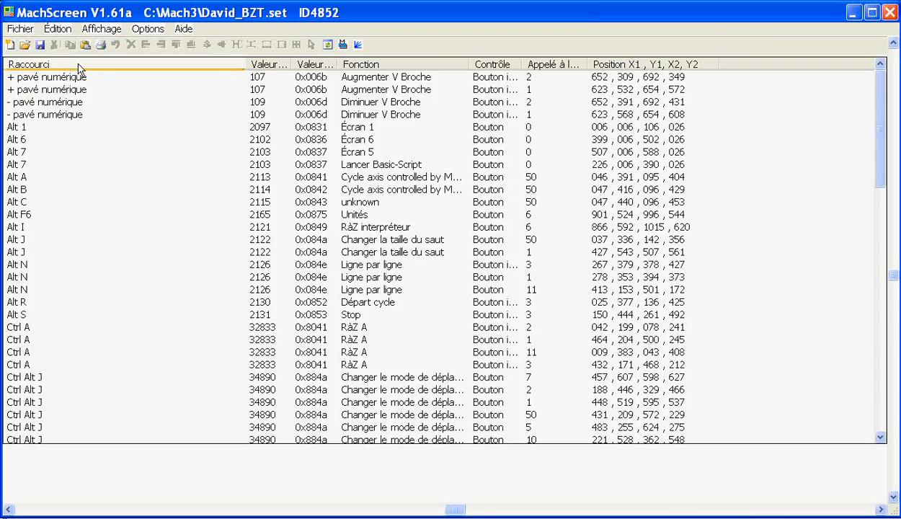
pyautogui.moveTo(881, 113)
pyautogui.mouseDown()
pyautogui.moveTo(886, 368)
pyautogui.moveTo(883, 118)
pyautogui.mouseUp()
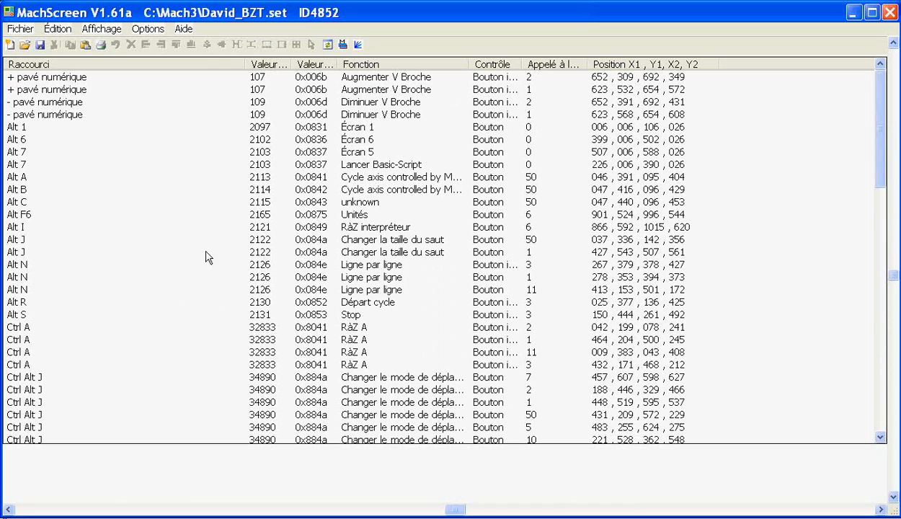
pyautogui.scroll(-1, 399, 261)
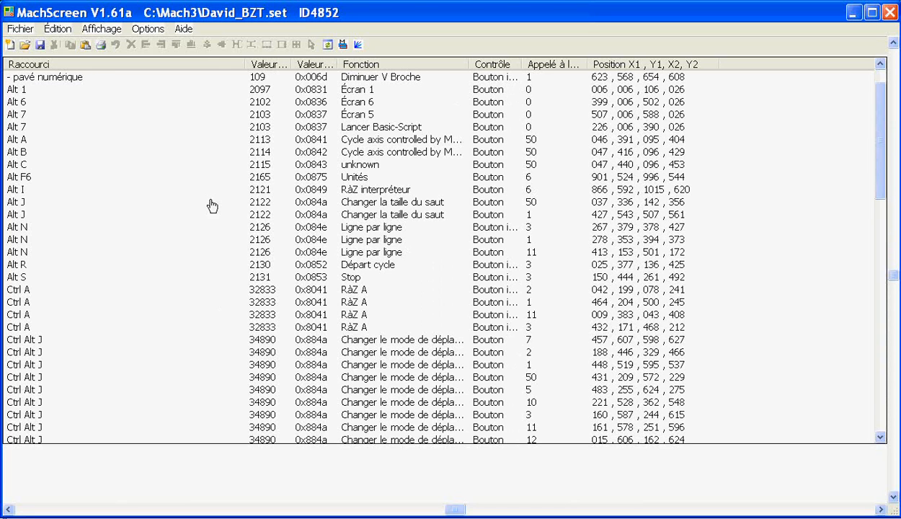
# Return to the graphical view of the screen set and dismiss the element selection list.
pyautogui.click(58, 29)
pyautogui.moveTo(101, 28)
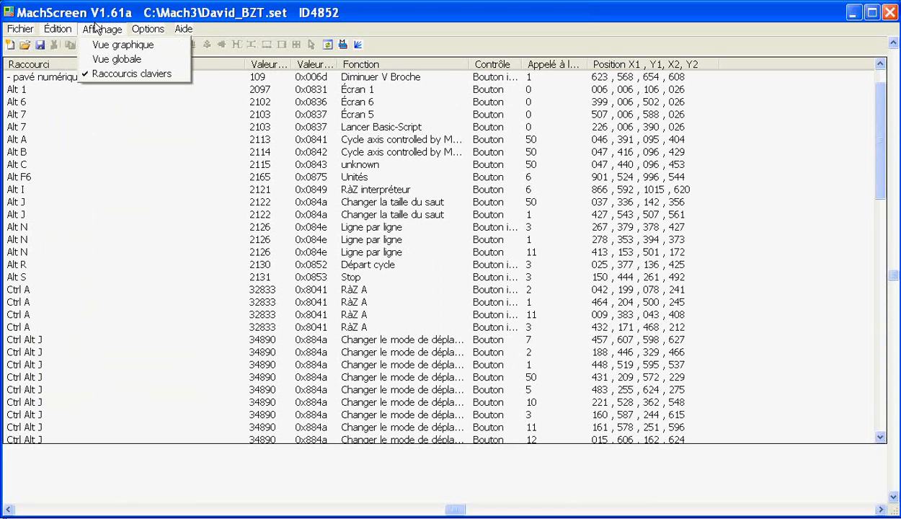
pyautogui.click(106, 46)
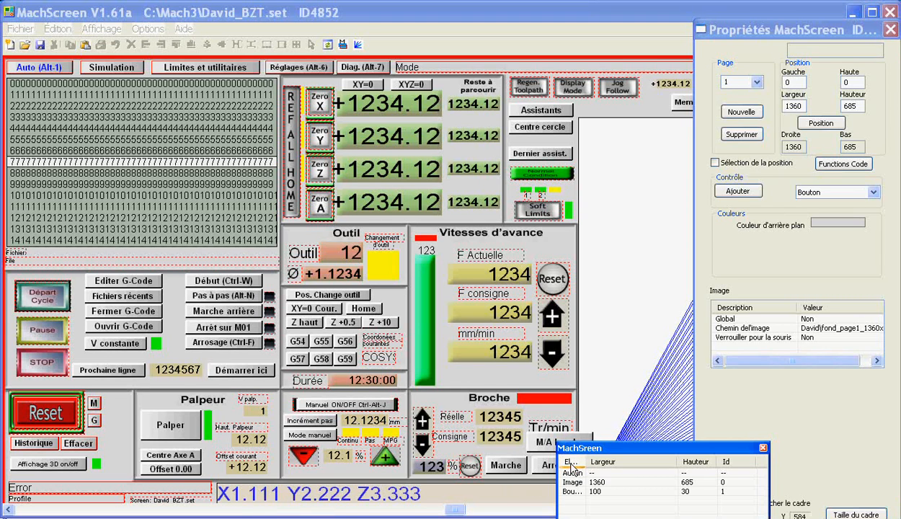
pyautogui.click(762, 448)
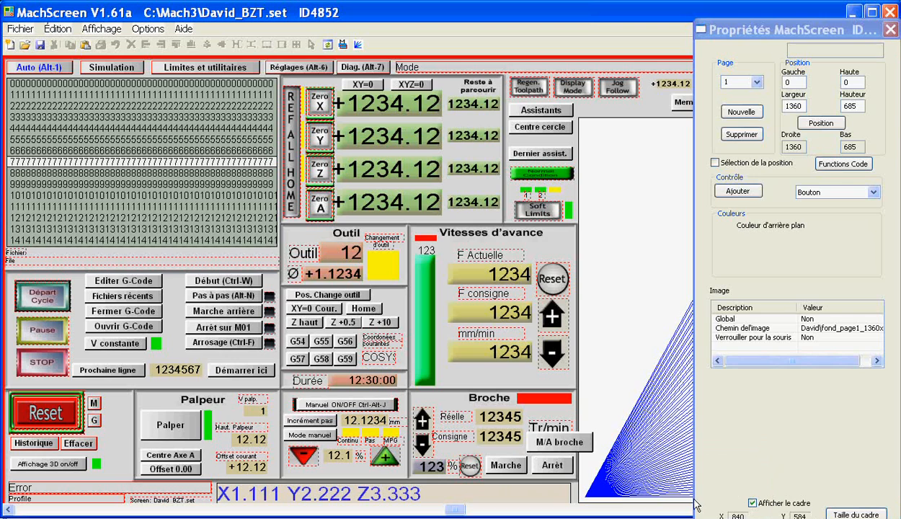
# Assign B as the keyboard shortcut of the M/A broche button and save the screen set.
pyautogui.click(559, 448)
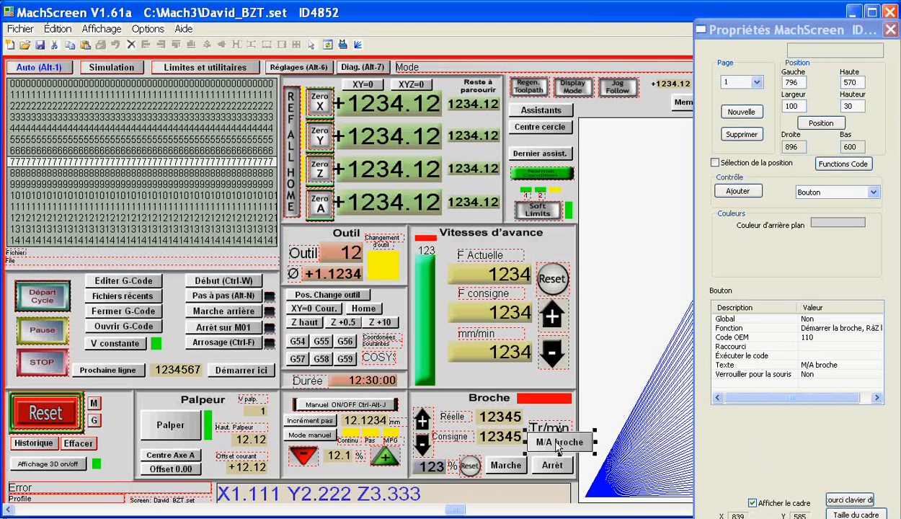
pyautogui.click(809, 347)
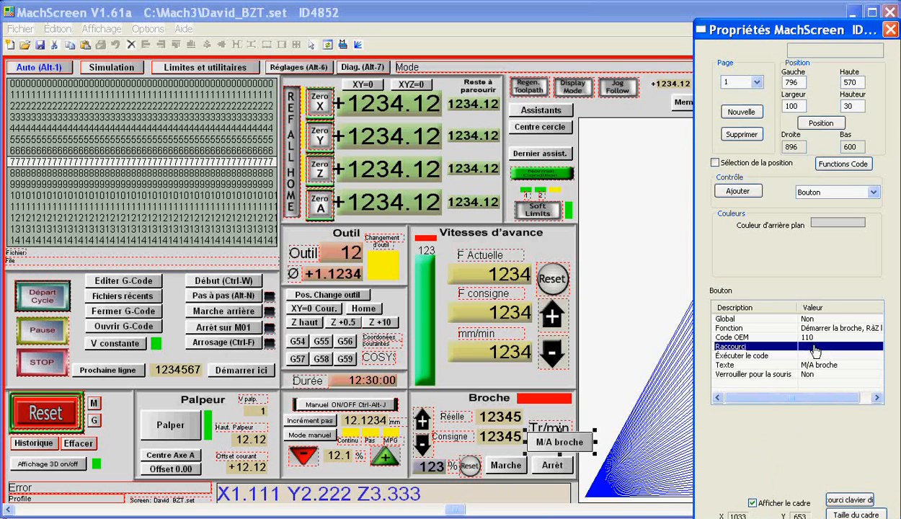
pyautogui.click(814, 350)
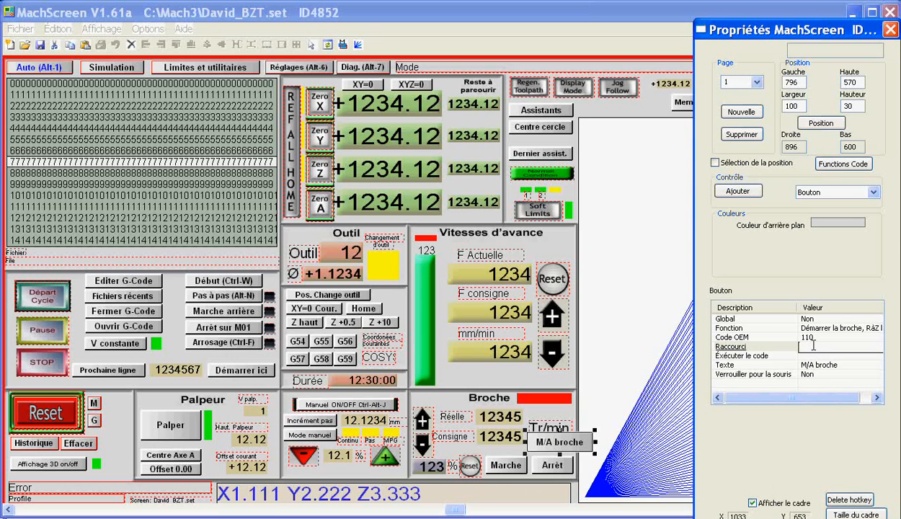
pyautogui.press('b')
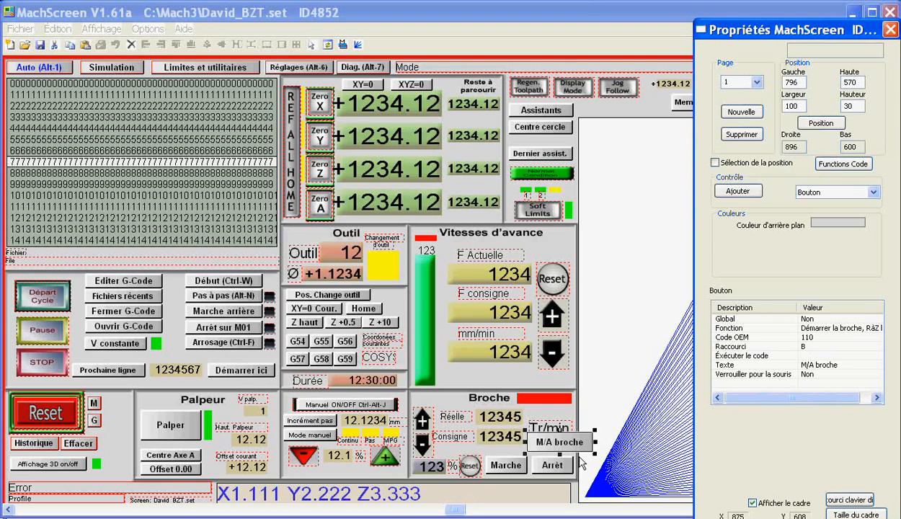
pyautogui.click(560, 410)
pyautogui.click(42, 48)
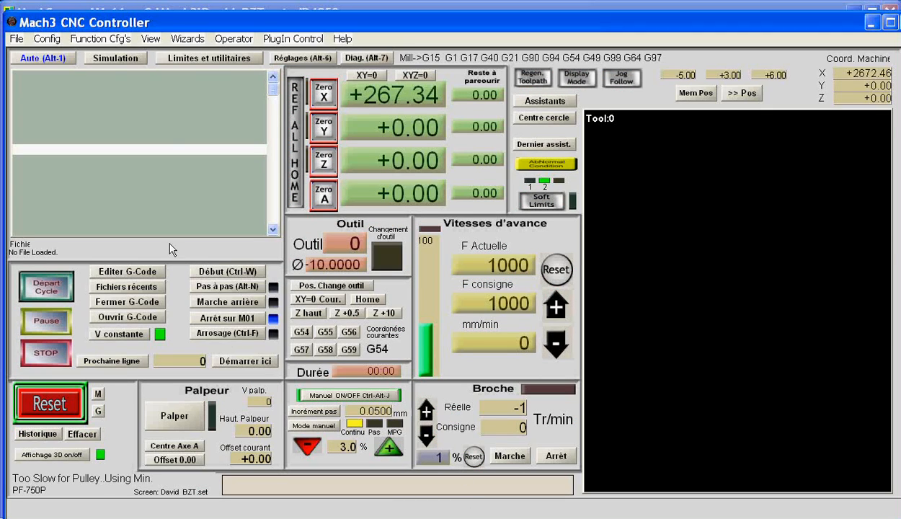
# In Mach3 CNC Controller, load the screen set David_BZT.set from the Mach3 folder.
pyautogui.click(151, 39)
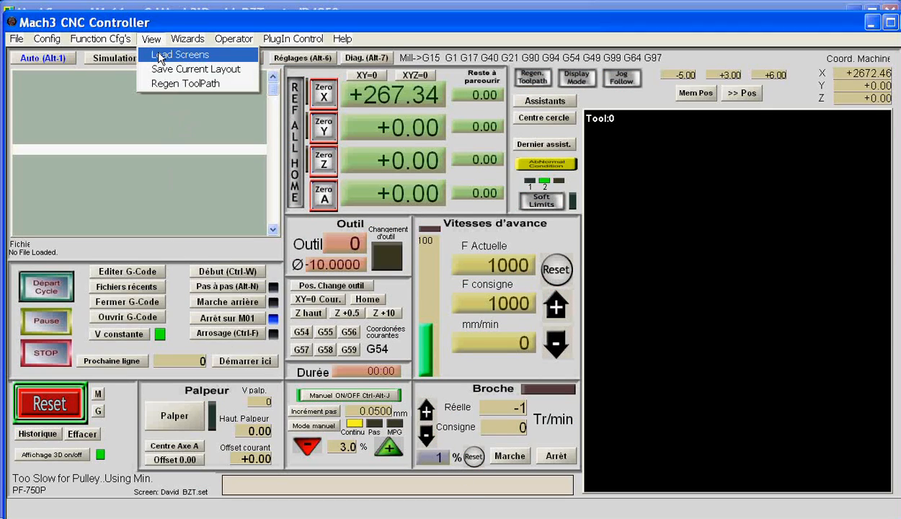
pyautogui.click(165, 55)
pyautogui.click(551, 242)
pyautogui.click(551, 241)
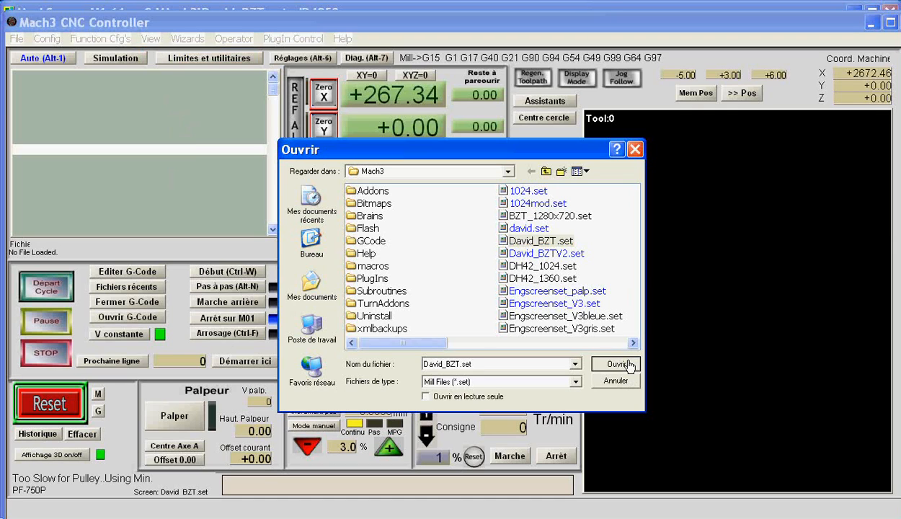
pyautogui.click(616, 364)
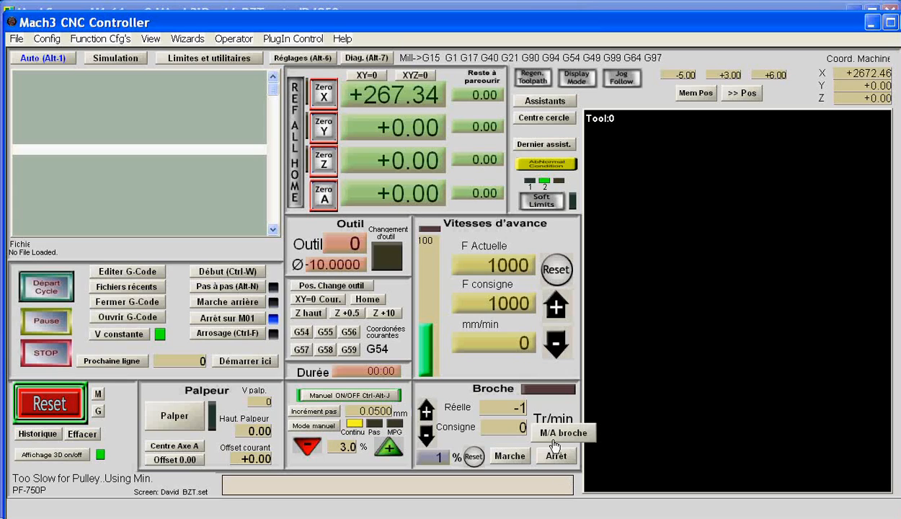
# Test switching the spindle on and off with the M/A broche button and with the keyboard shortcut.
pyautogui.click(553, 433)
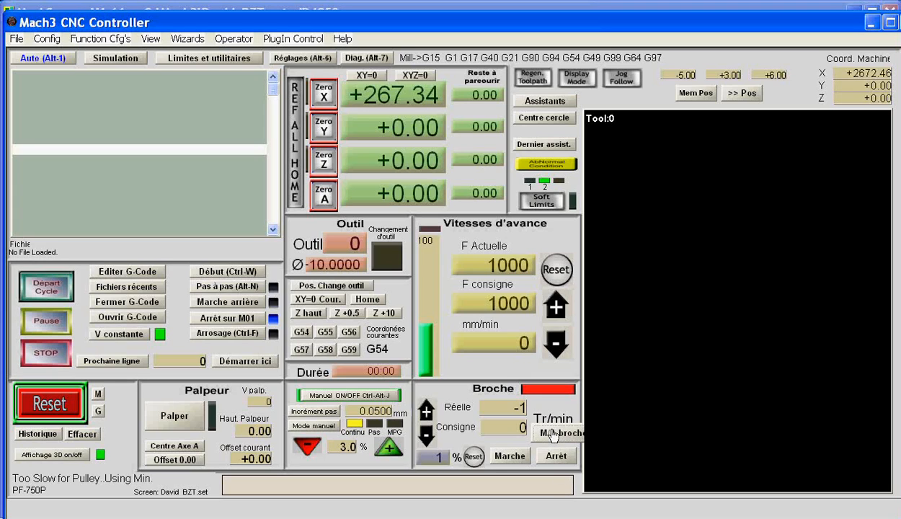
pyautogui.click(552, 433)
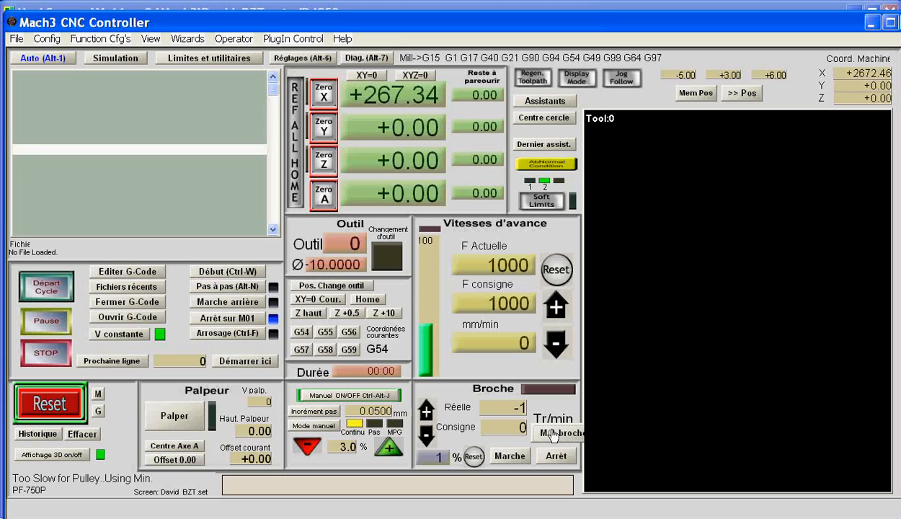
pyautogui.press('F5')
pyautogui.press('F5')
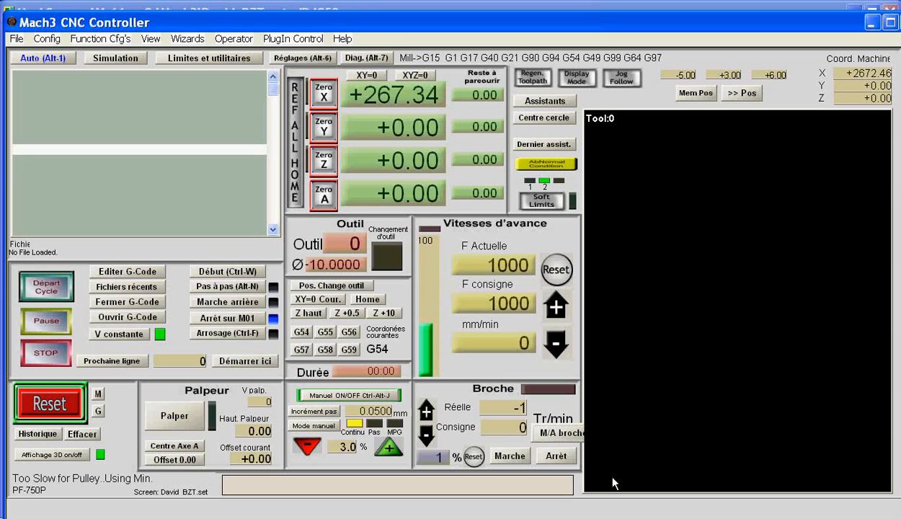